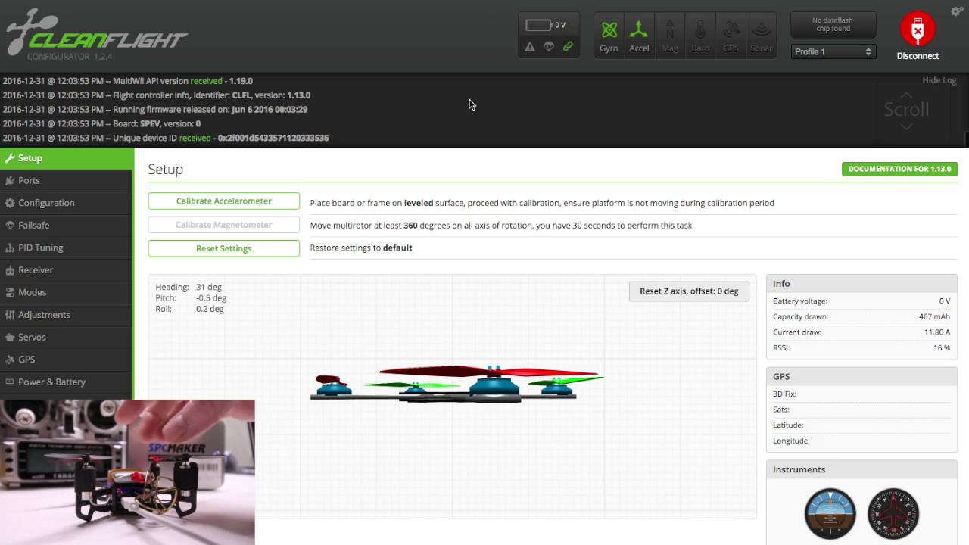
Examine the serial port assignments and the Configuration settings for mixer, motors, board alignment, battery, RSSI and other features
{"action": "left_click", "coordinate": [98, 179]}
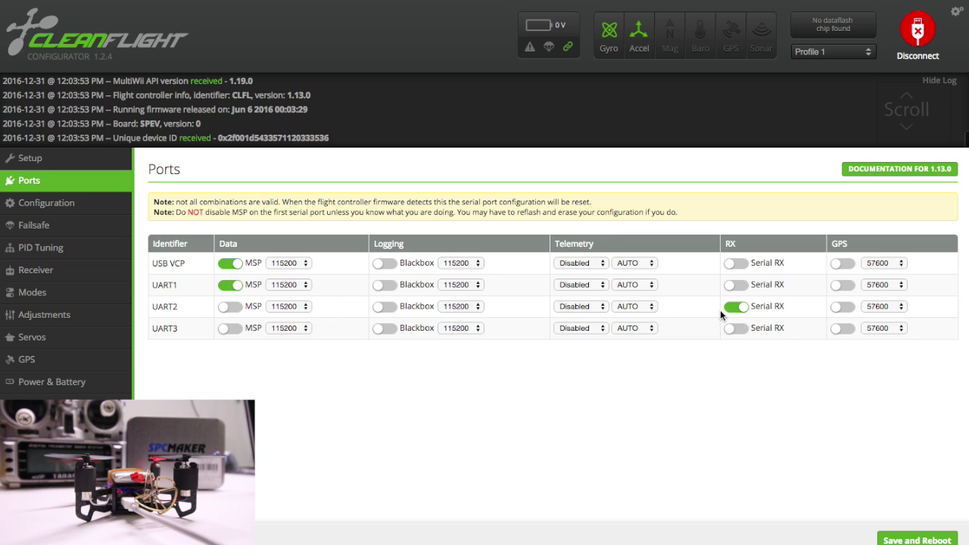
{"action": "left_click", "coordinate": [71, 209]}
{"action": "scroll", "coordinate": [488, 353], "scroll_direction": "down", "scroll_amount": 1}
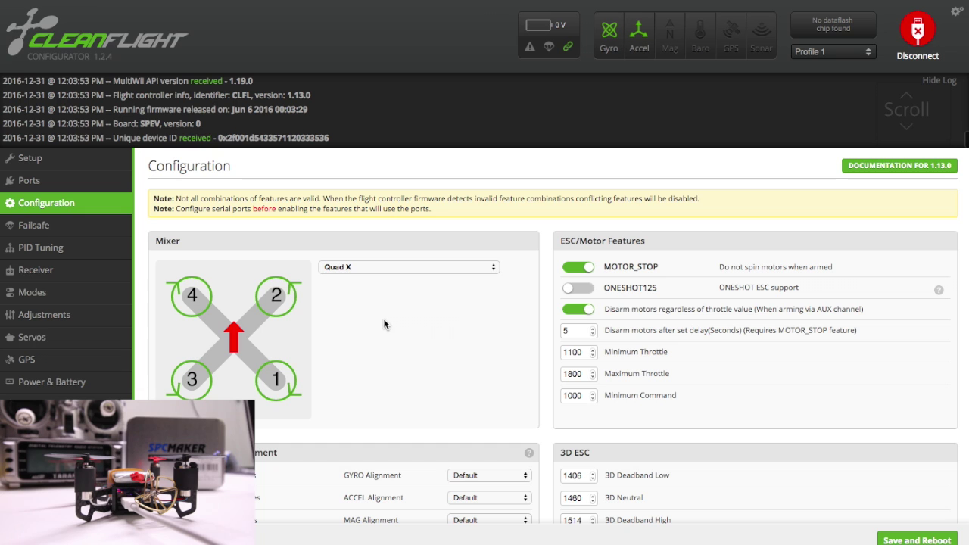
{"action": "scroll", "coordinate": [382, 326], "scroll_direction": "down", "scroll_amount": 3}
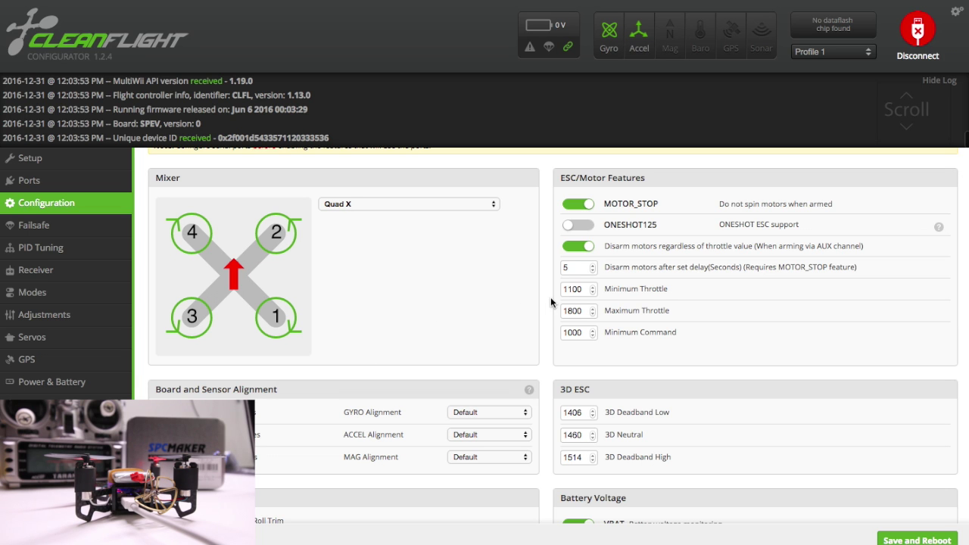
{"action": "scroll", "coordinate": [372, 353], "scroll_direction": "down", "scroll_amount": 1}
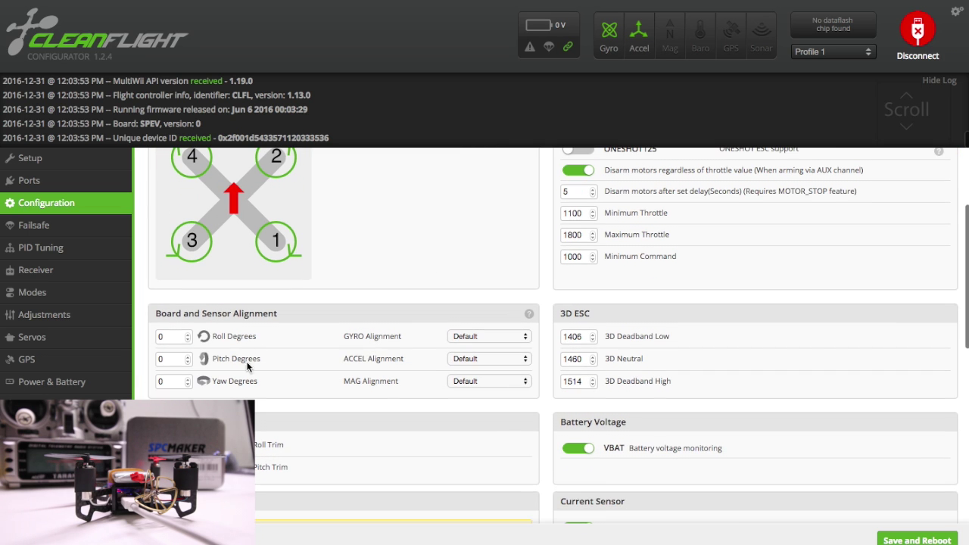
{"action": "scroll", "coordinate": [284, 366], "scroll_direction": "down", "scroll_amount": 1}
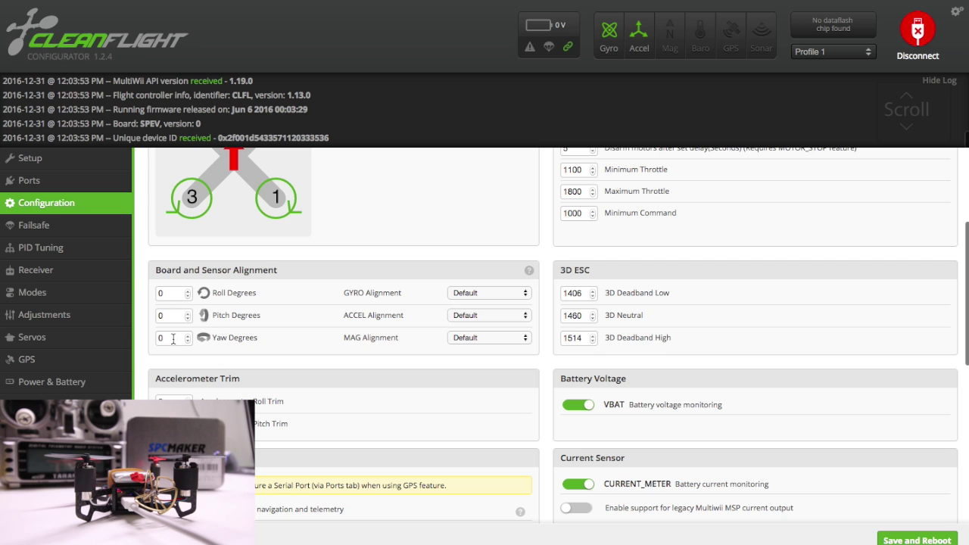
{"action": "scroll", "coordinate": [413, 351], "scroll_direction": "down", "scroll_amount": 1}
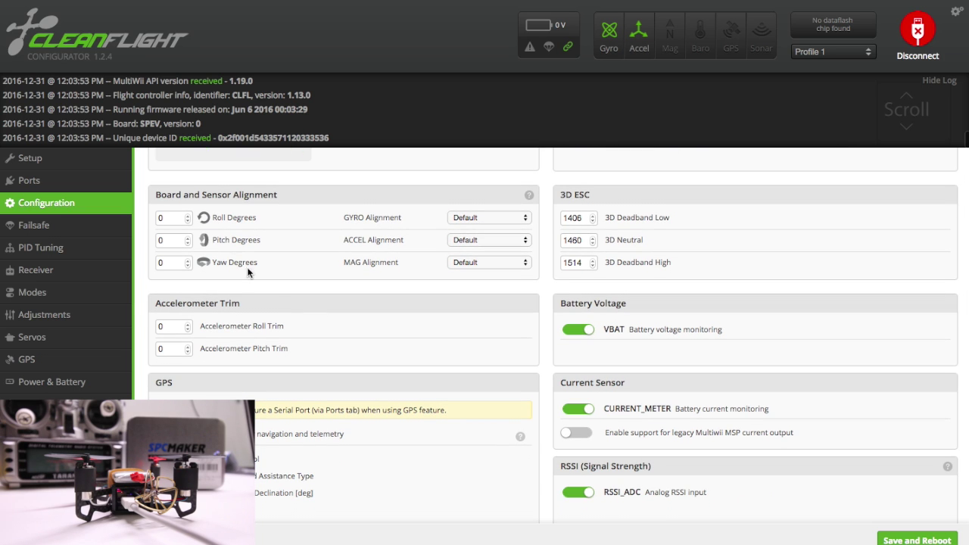
{"action": "scroll", "coordinate": [484, 444], "scroll_direction": "down", "scroll_amount": 1}
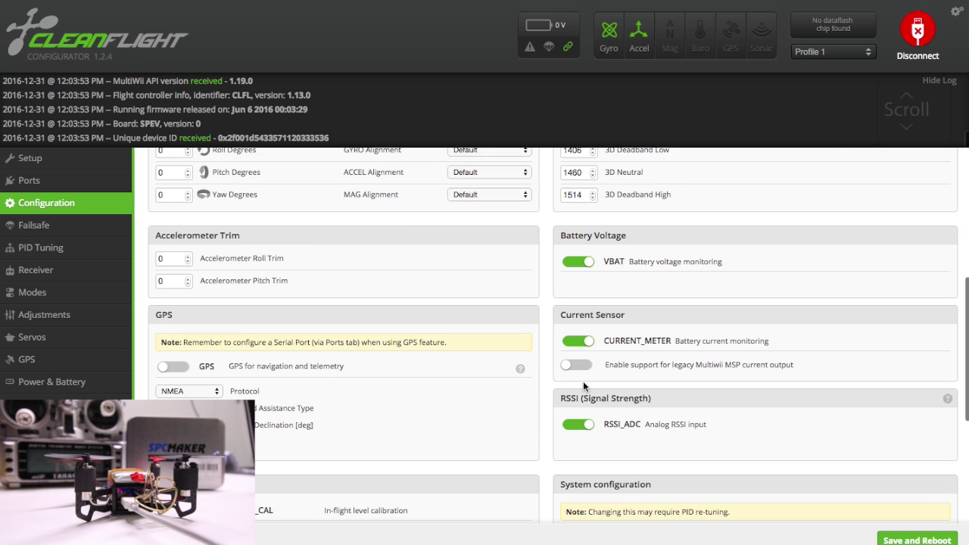
{"action": "scroll", "coordinate": [519, 420], "scroll_direction": "down", "scroll_amount": 3}
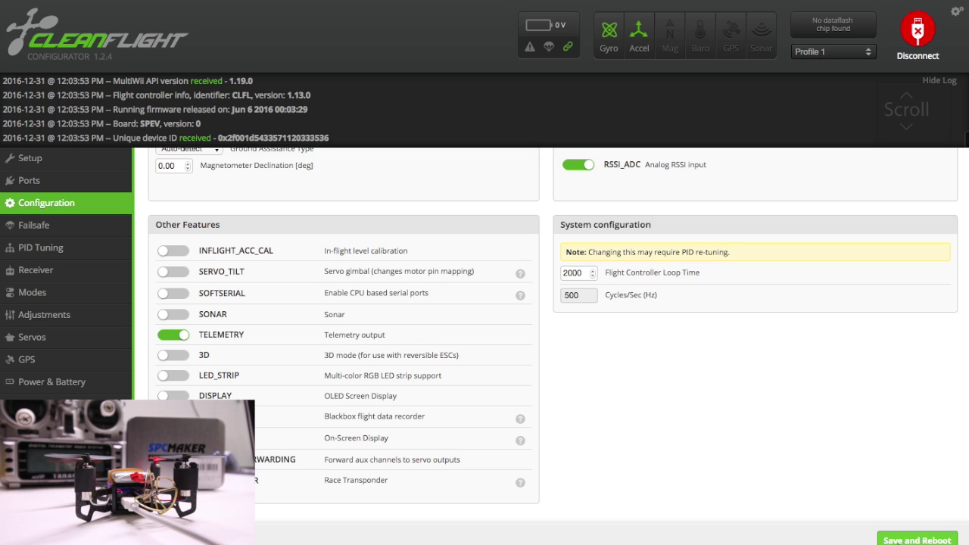
Save the configuration, reboot the flight controller and reconnect to it
{"action": "left_click", "coordinate": [905, 539]}
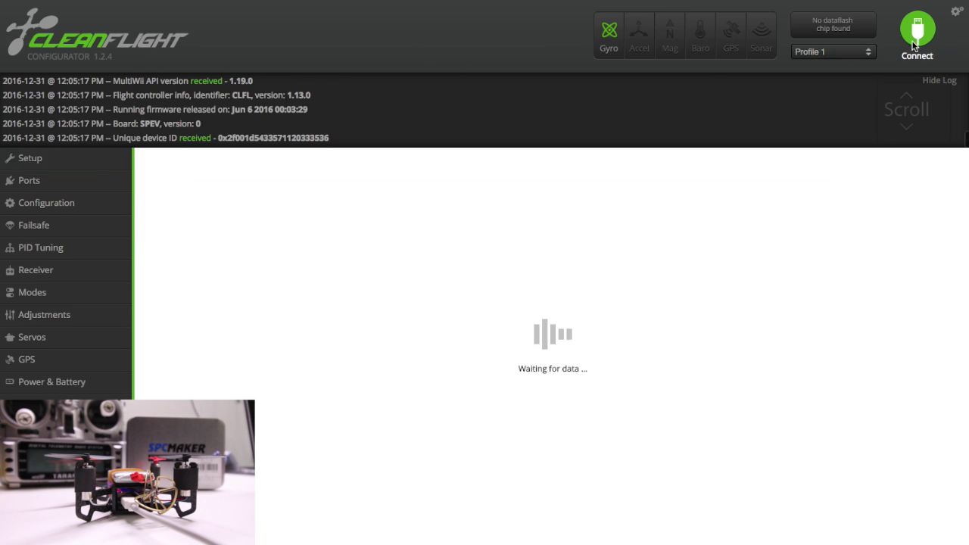
{"action": "left_click", "coordinate": [913, 46]}
{"action": "left_click", "coordinate": [917, 31]}
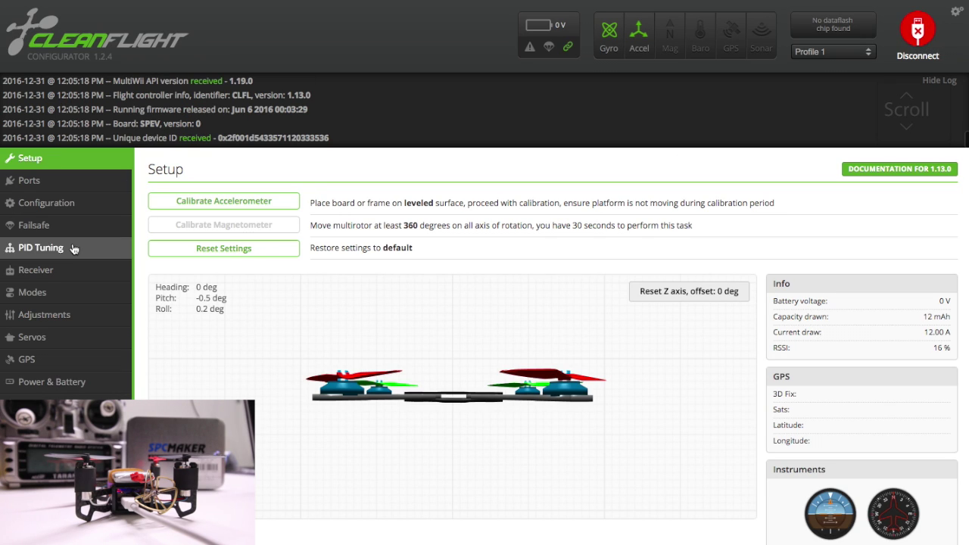
Examine the PID tuning values, then the receiver's channel map, stick range and live channel bars
{"action": "left_click", "coordinate": [70, 247]}
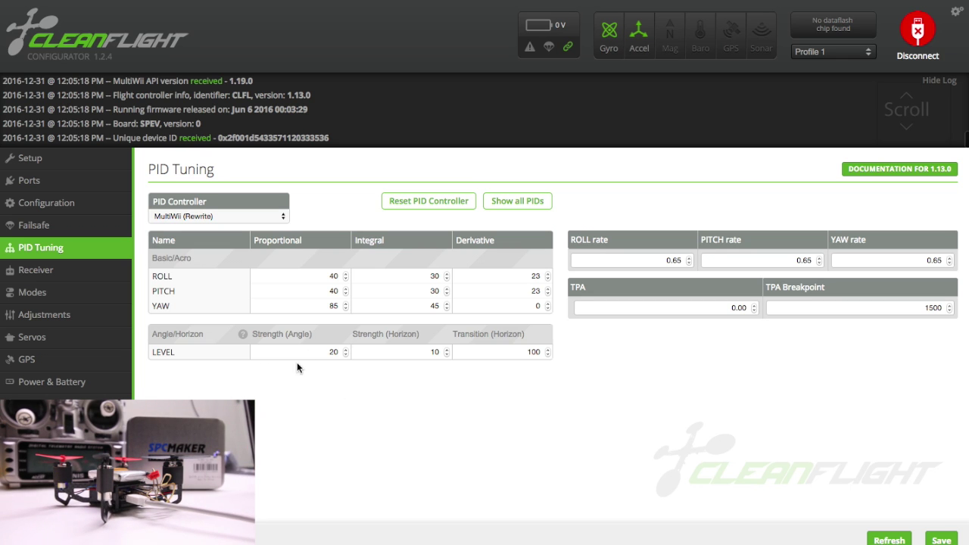
{"action": "left_click", "coordinate": [82, 272]}
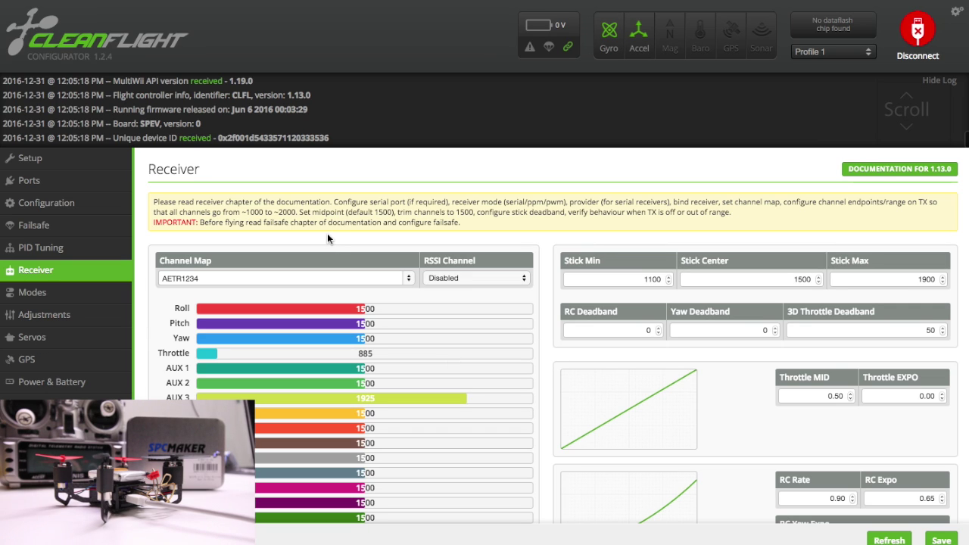
{"action": "mouse_move", "coordinate": [573, 336]}
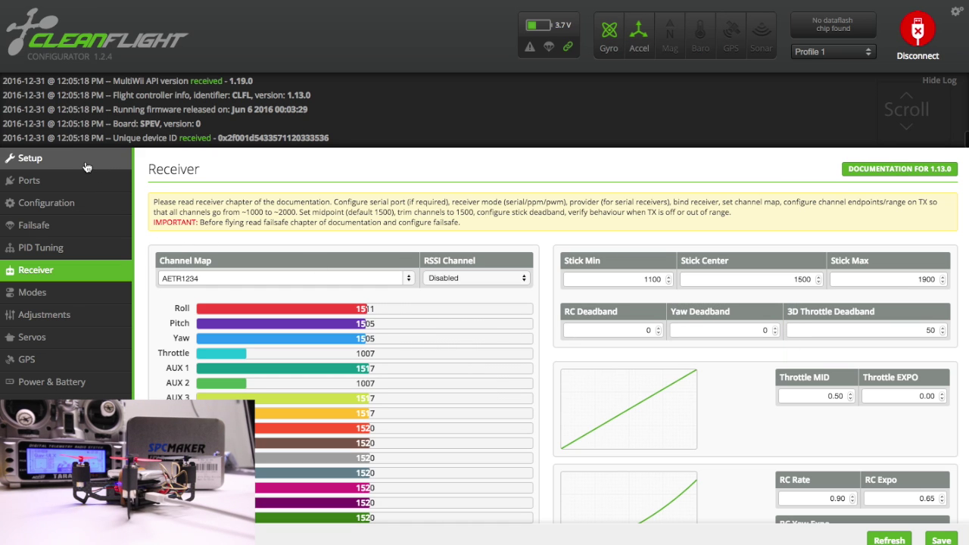
Check the ARM, ANGLE and HORIZON switch ranges and the remaining flight modes, and save the mode settings
{"action": "left_click", "coordinate": [68, 298]}
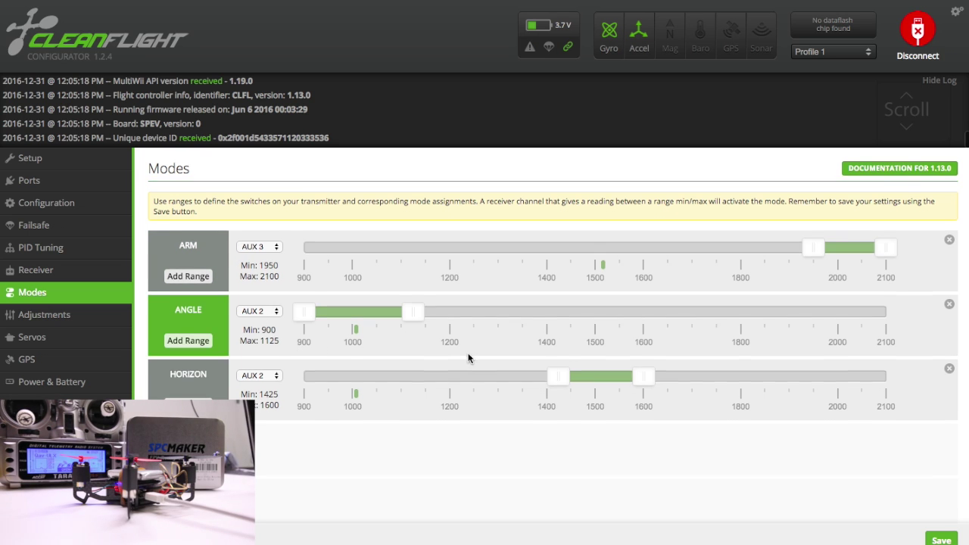
{"action": "scroll", "coordinate": [470, 357], "scroll_direction": "down", "scroll_amount": 1}
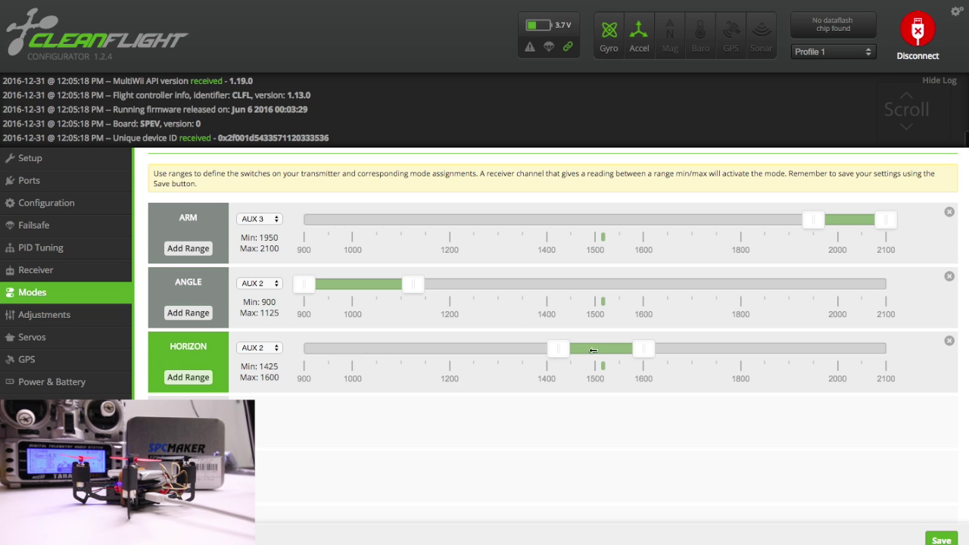
{"action": "left_click_drag", "start_coordinate": [564, 347], "coordinate": [565, 353]}
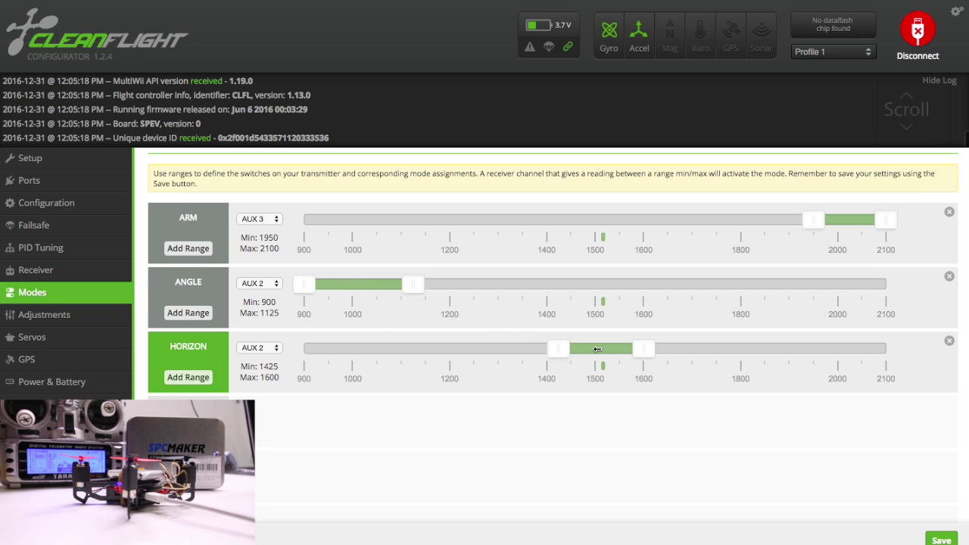
{"action": "scroll", "coordinate": [582, 457], "scroll_direction": "down", "scroll_amount": 10}
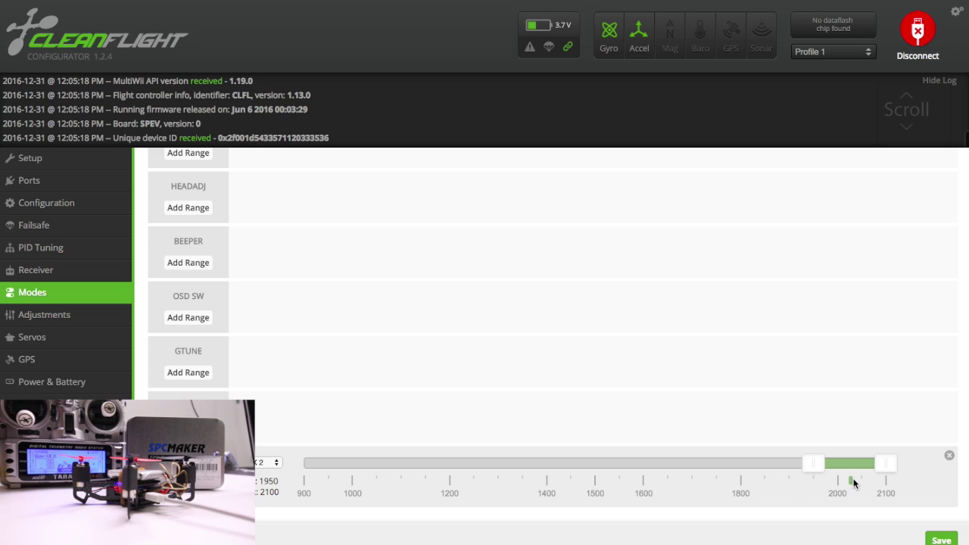
{"action": "left_click", "coordinate": [939, 539]}
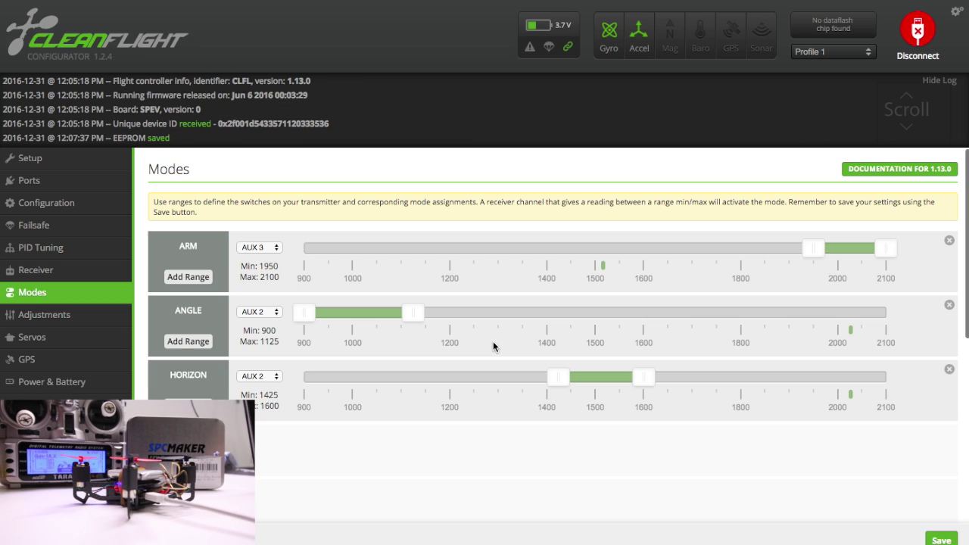
{"action": "scroll", "coordinate": [493, 346], "scroll_direction": "up", "scroll_amount": 15}
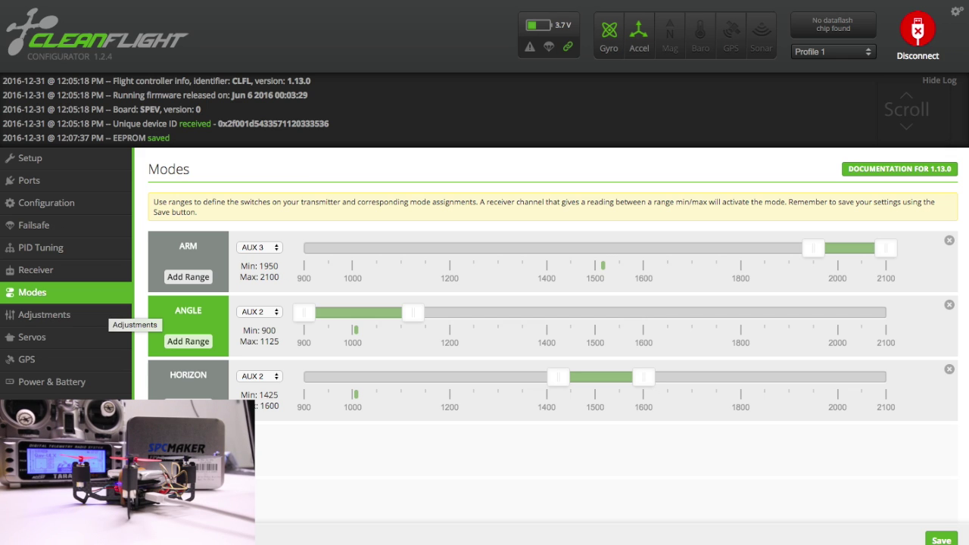
Enable motor control, test the motors with the master and individual sliders, and disable motor control again
{"action": "left_click", "coordinate": [33, 404]}
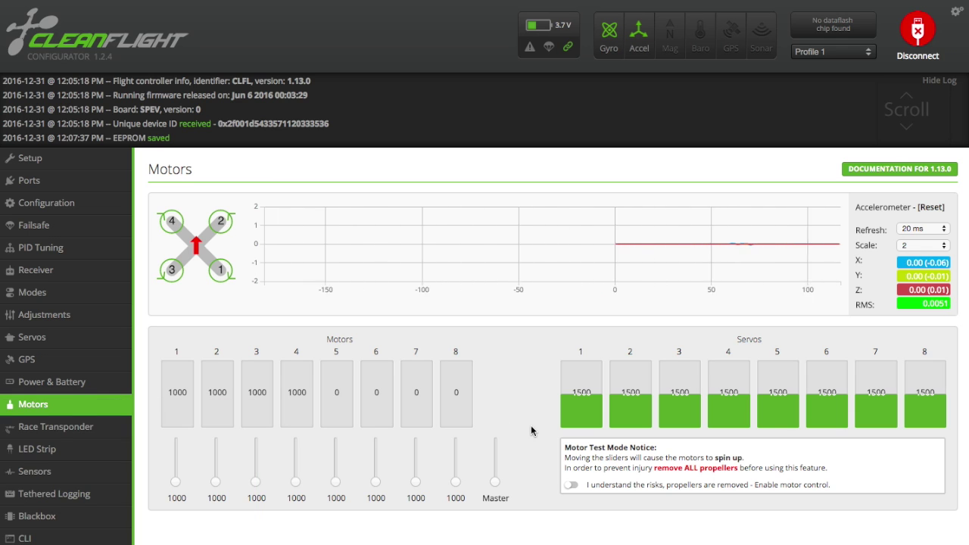
{"action": "left_click", "coordinate": [572, 486]}
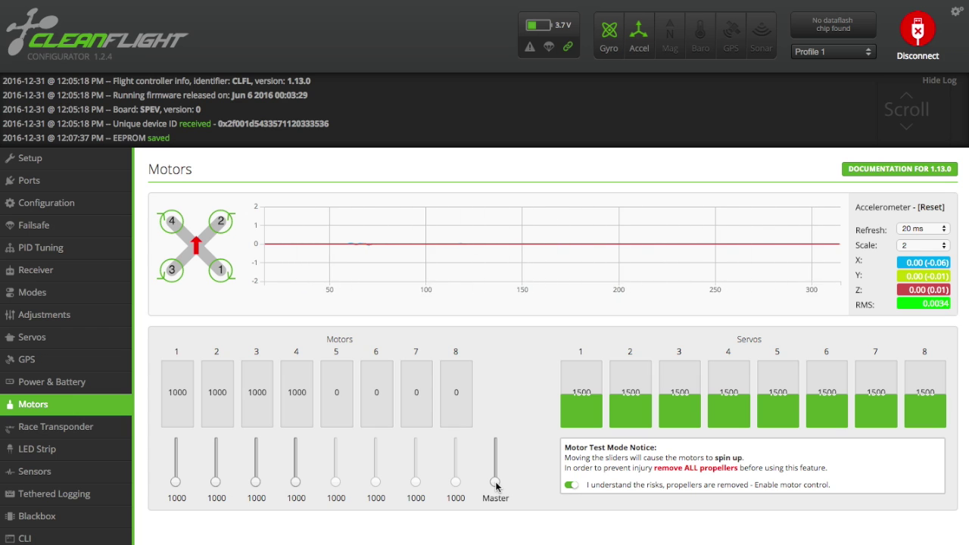
{"action": "mouse_move", "coordinate": [496, 482]}
{"action": "left_mouse_down"}
{"action": "mouse_move", "coordinate": [495, 494]}
{"action": "mouse_move", "coordinate": [495, 473]}
{"action": "mouse_move", "coordinate": [492, 500]}
{"action": "left_mouse_up"}
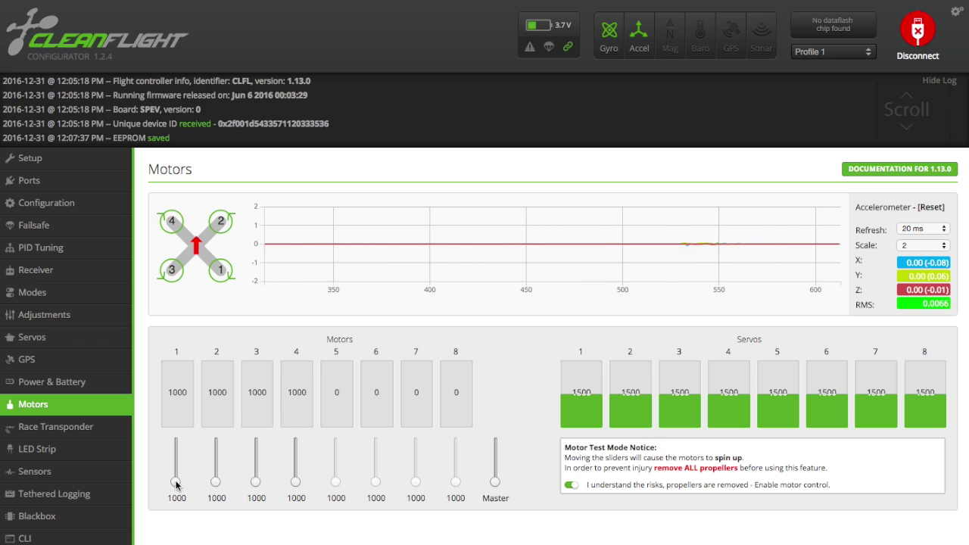
{"action": "left_click_drag", "start_coordinate": [175, 481], "coordinate": [296, 495]}
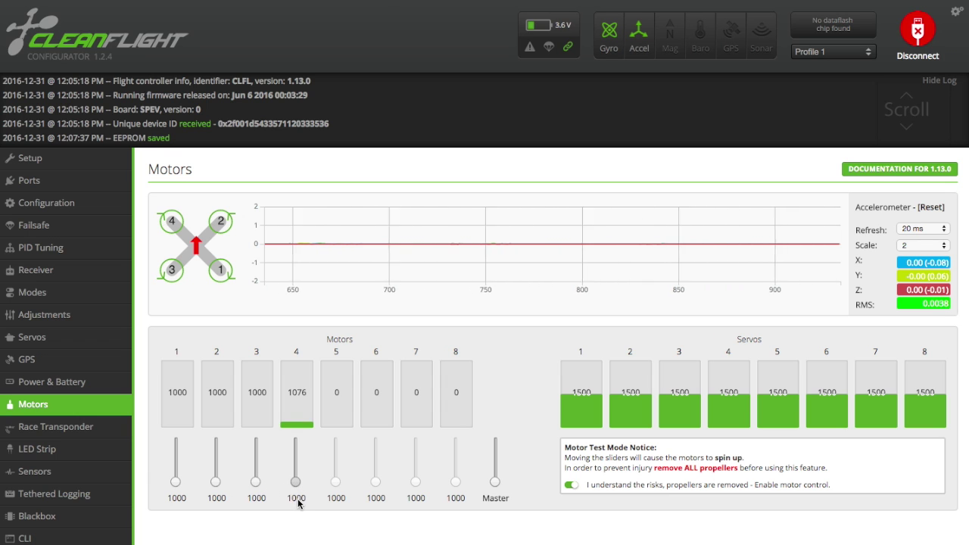
{"action": "left_click", "coordinate": [570, 485]}
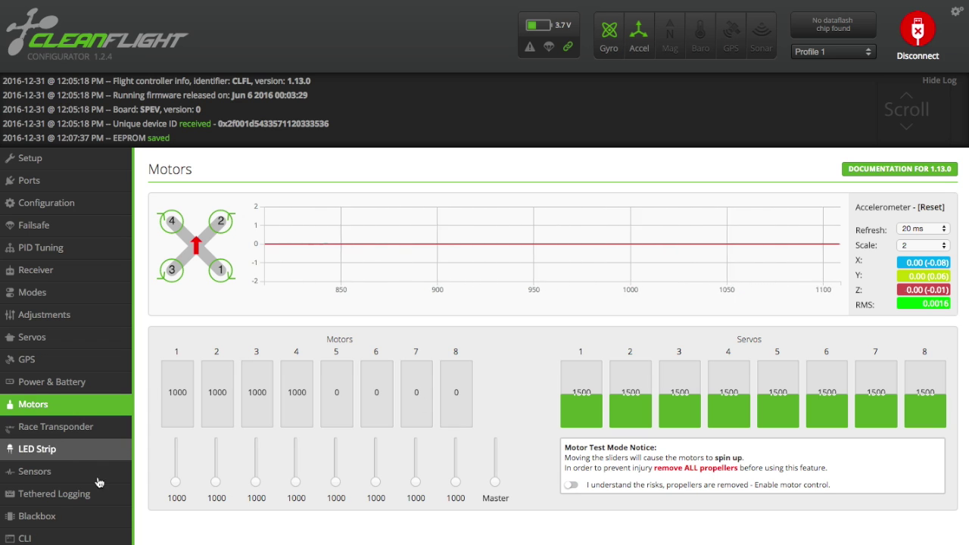
Query the flight controller's firmware version from the CLI with the command "version"
{"action": "left_click", "coordinate": [62, 540]}
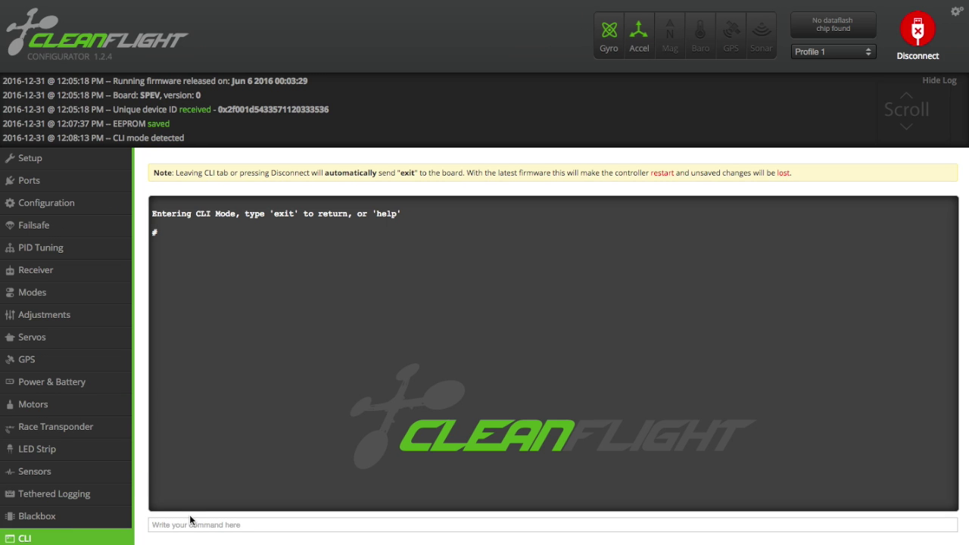
{"action": "type", "text": "version"}
{"action": "key", "text": "Return"}
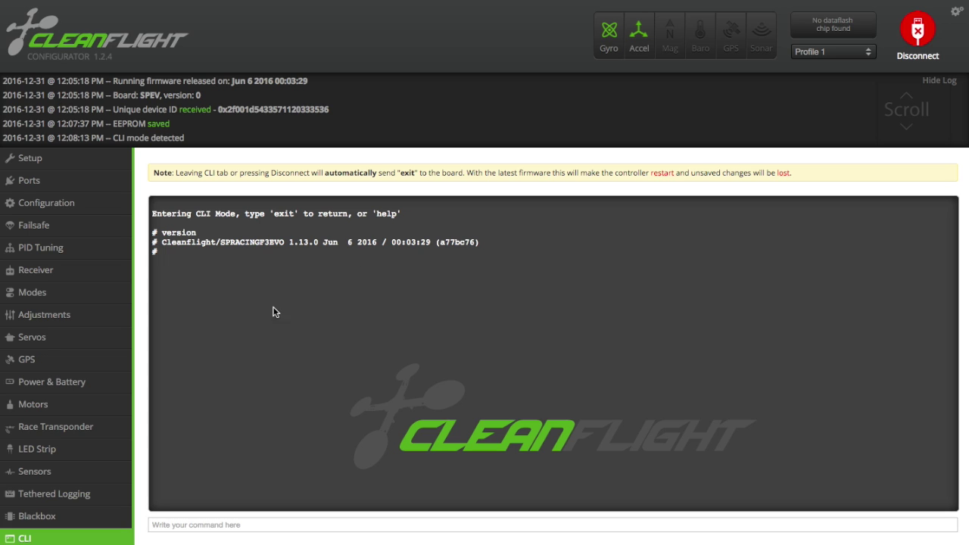
Run "set motor_pwm_rate = 32000" in the CLI and store the change with "save"
{"action": "left_click", "coordinate": [176, 525]}
{"action": "type", "text": "set motor_pwm_rate = 32000"}
{"action": "key", "text": "Return"}
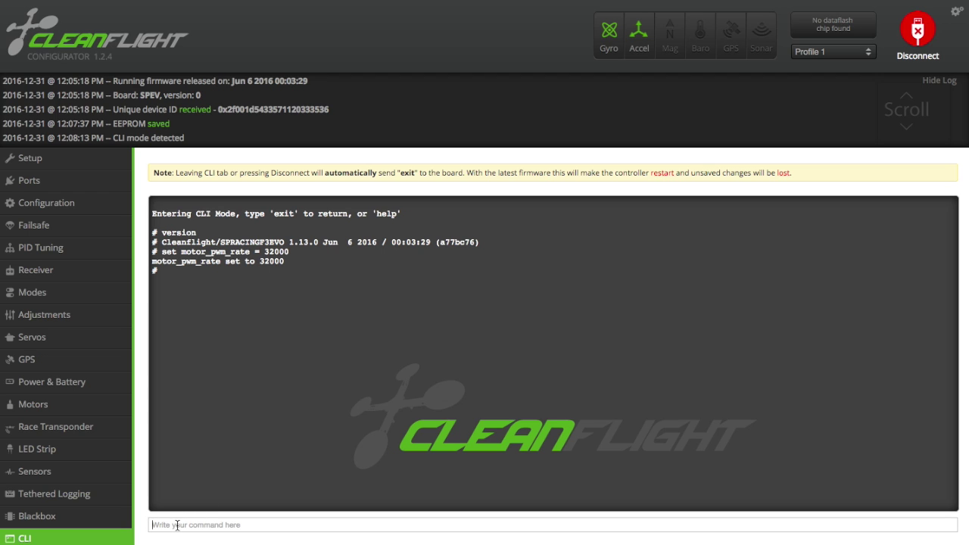
{"action": "type", "text": "save"}
{"action": "key", "text": "Return"}
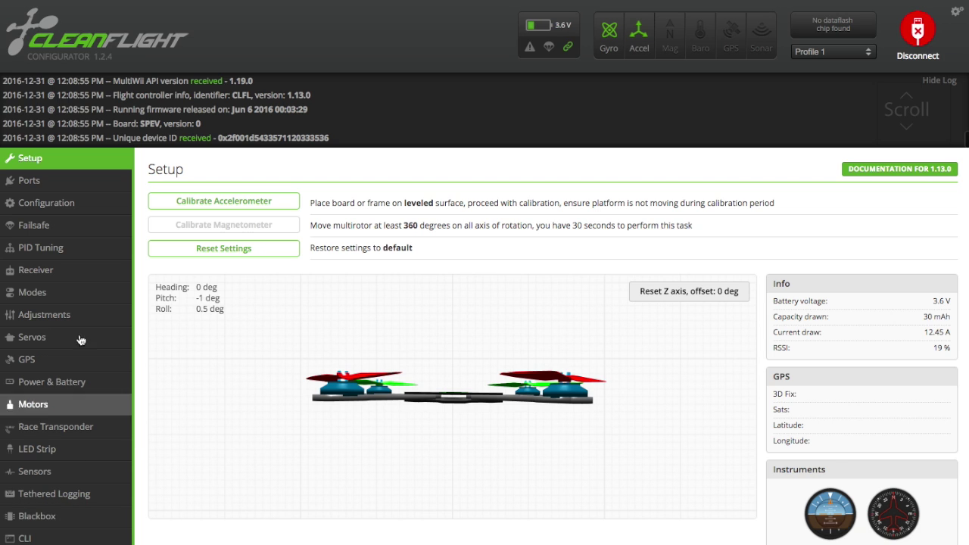
{"action": "left_click", "coordinate": [98, 181]}
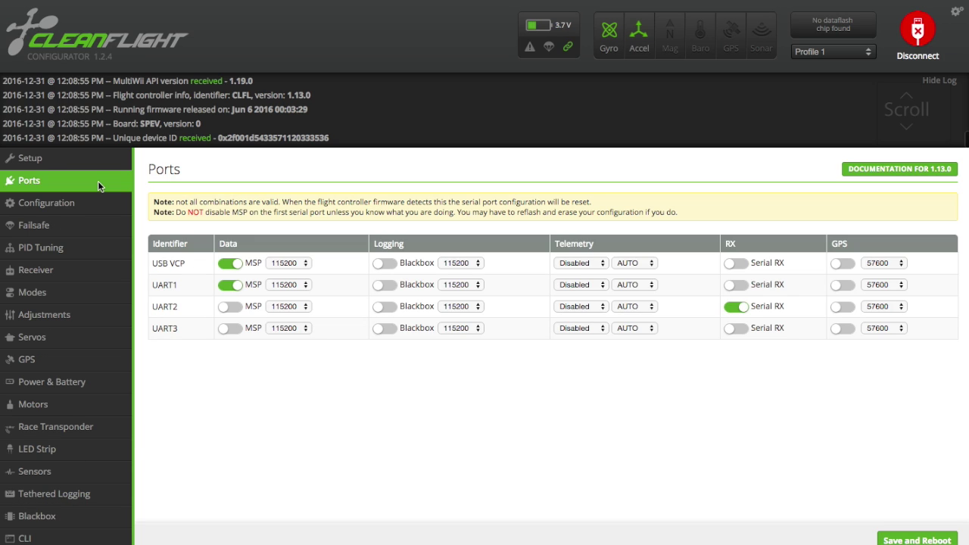
{"action": "left_click", "coordinate": [84, 205]}
{"action": "left_click", "coordinate": [84, 159]}
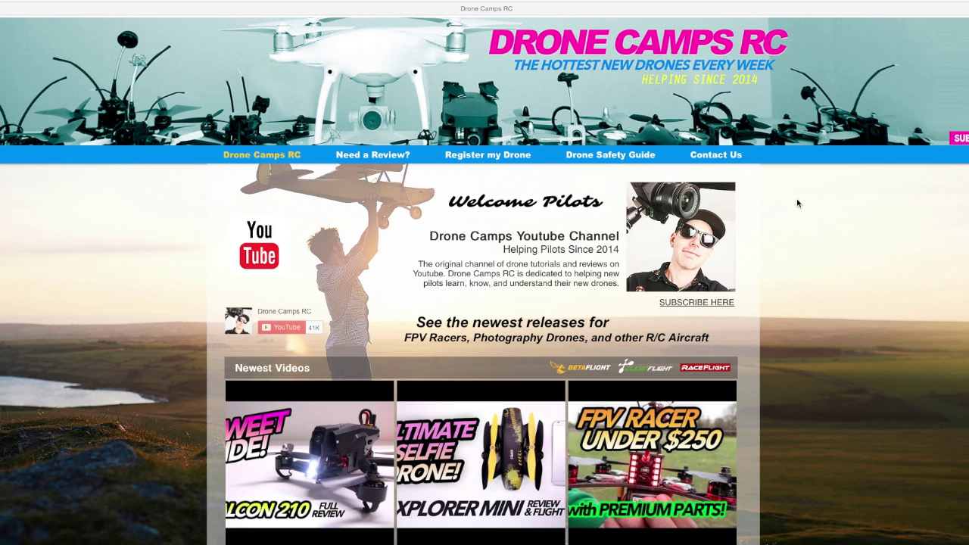
Look through the Drone Camps RC website's newest videos and community comments, and activate the message box without writing anything
{"action": "scroll", "coordinate": [800, 210], "scroll_direction": "down", "scroll_amount": 2}
{"action": "scroll", "coordinate": [802, 212], "scroll_direction": "down", "scroll_amount": 10}
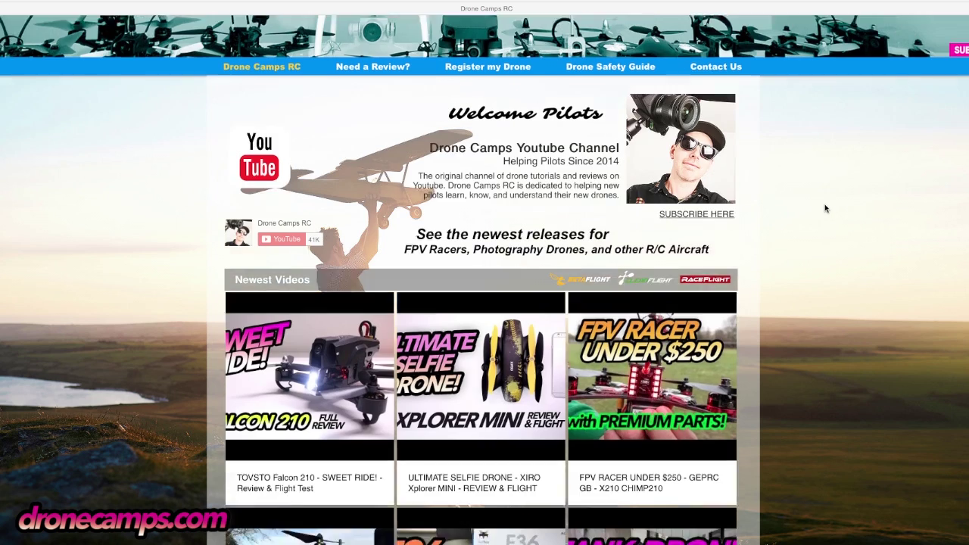
{"action": "scroll", "coordinate": [822, 220], "scroll_direction": "down", "scroll_amount": 3}
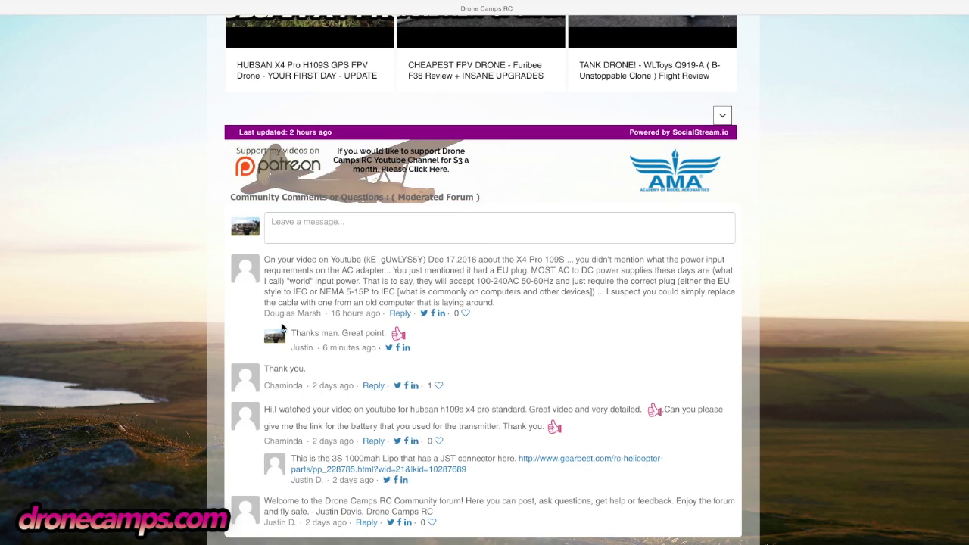
{"action": "left_click", "coordinate": [288, 227]}
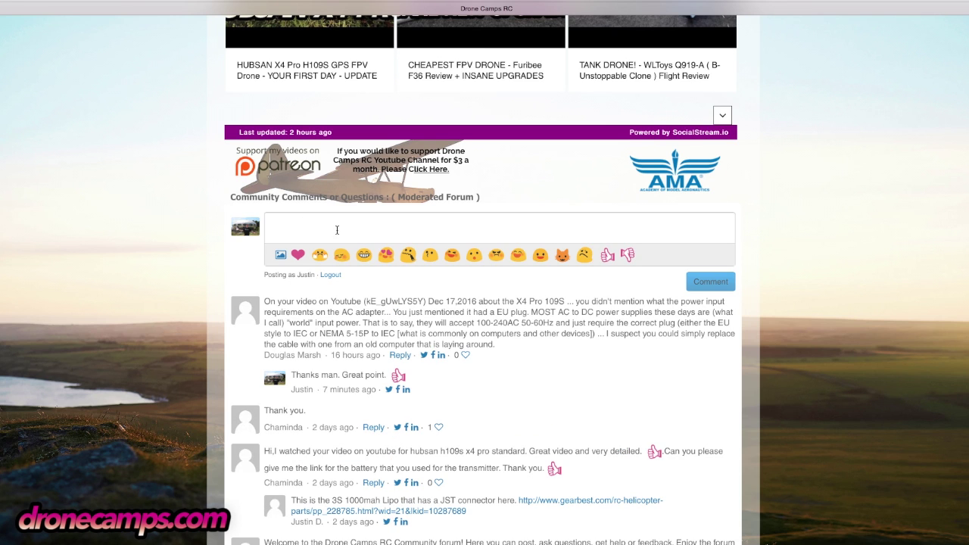
{"action": "scroll", "coordinate": [185, 344], "scroll_direction": "down", "scroll_amount": 1}
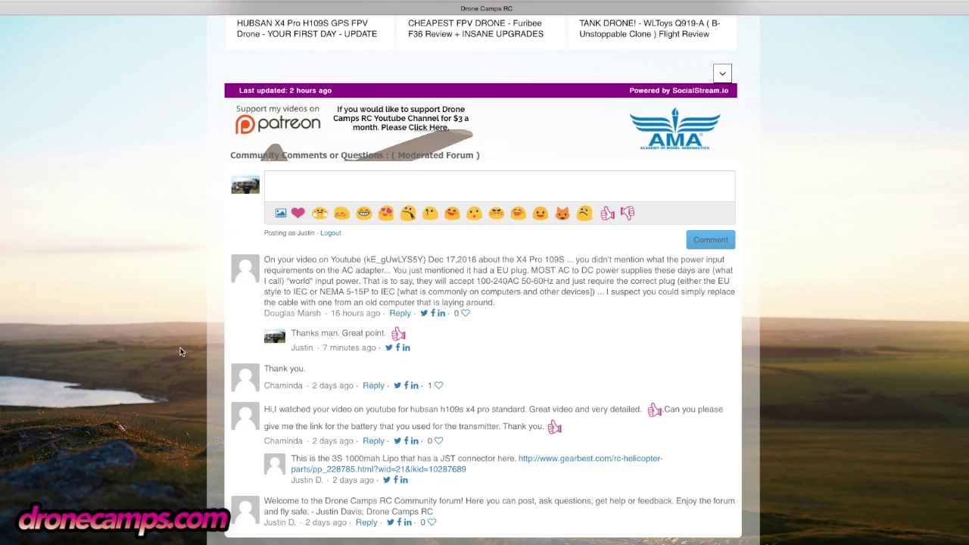
{"action": "scroll", "coordinate": [158, 314], "scroll_direction": "up", "scroll_amount": 8}
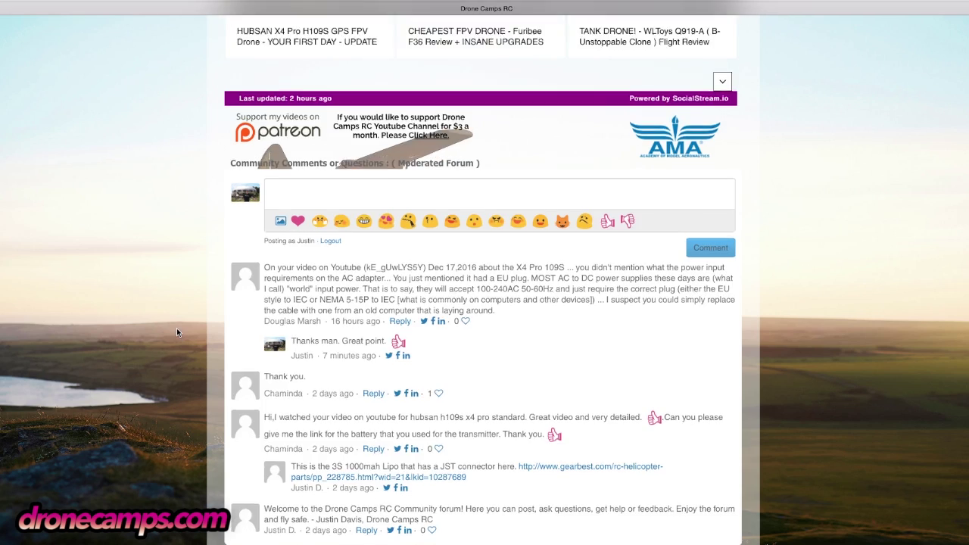